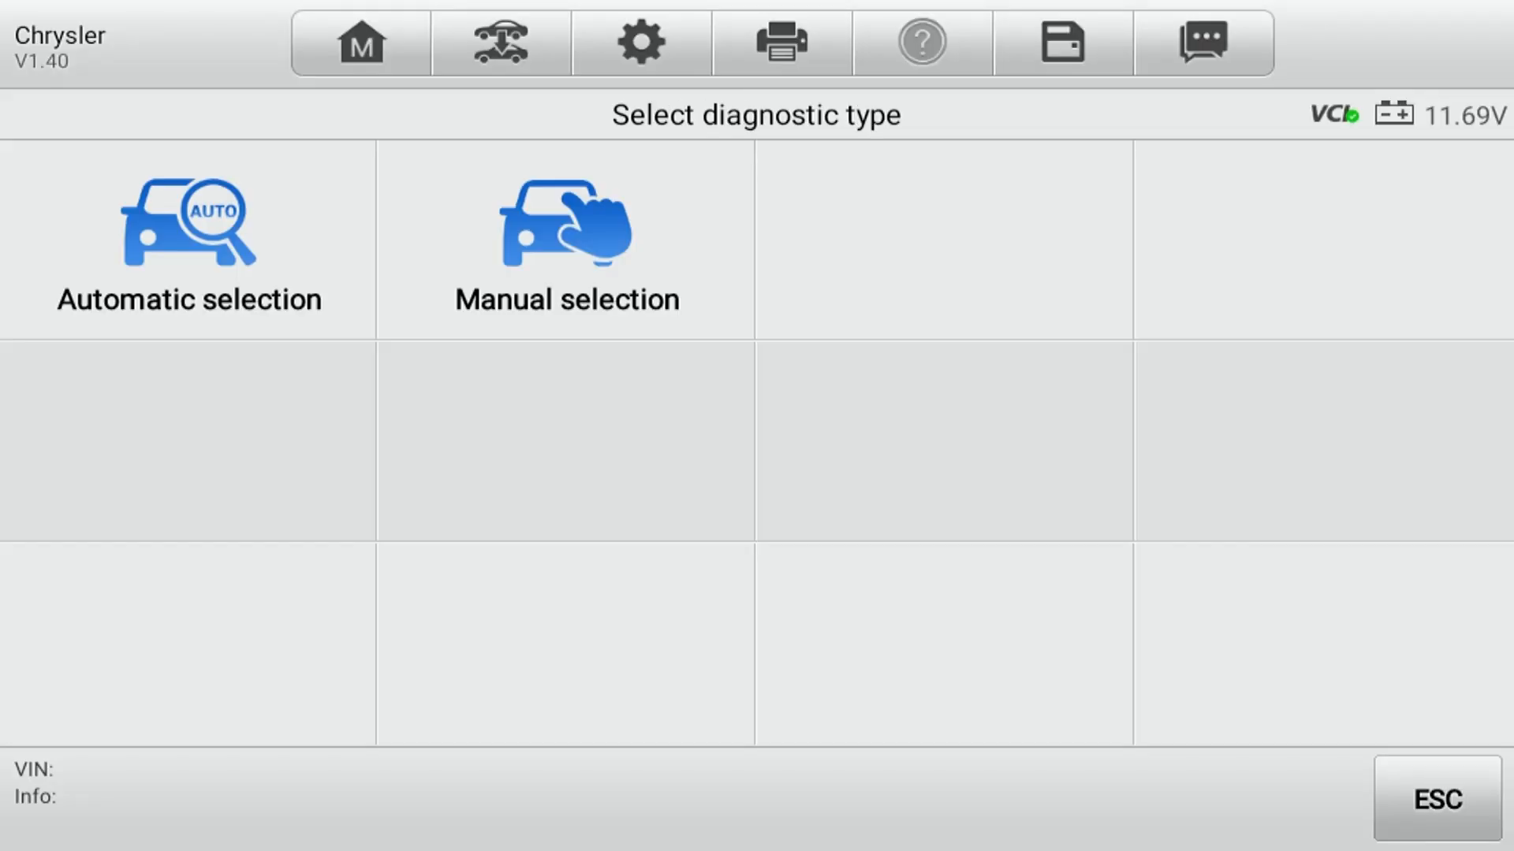
- Identify the vehicle manually, enter Diagnosis and choose Auto scan of all systems
{"action": "left_click", "coordinate": [566, 240]}
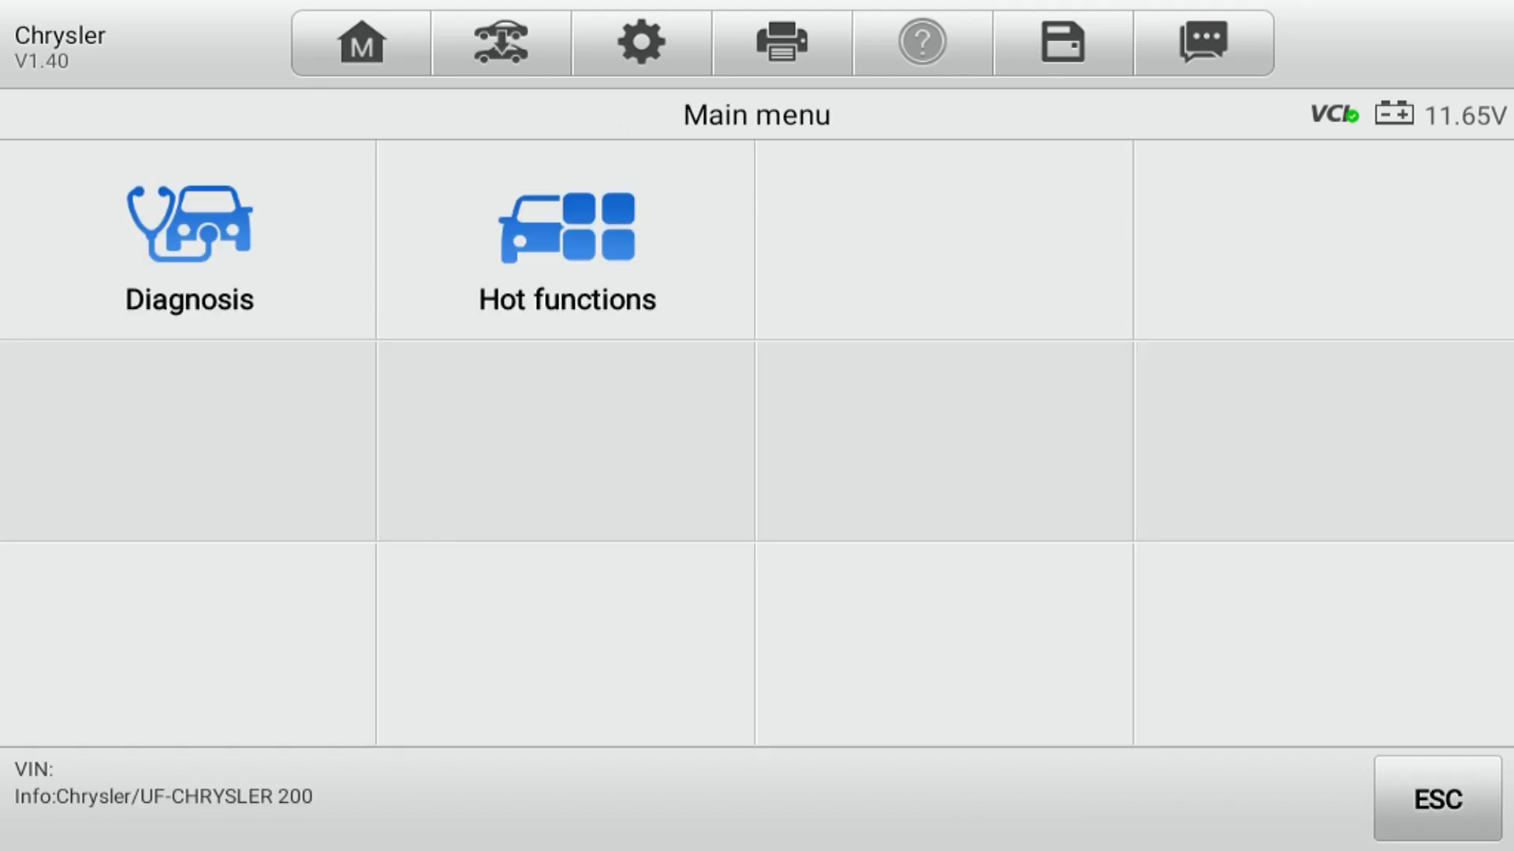
{"action": "left_click", "coordinate": [190, 239]}
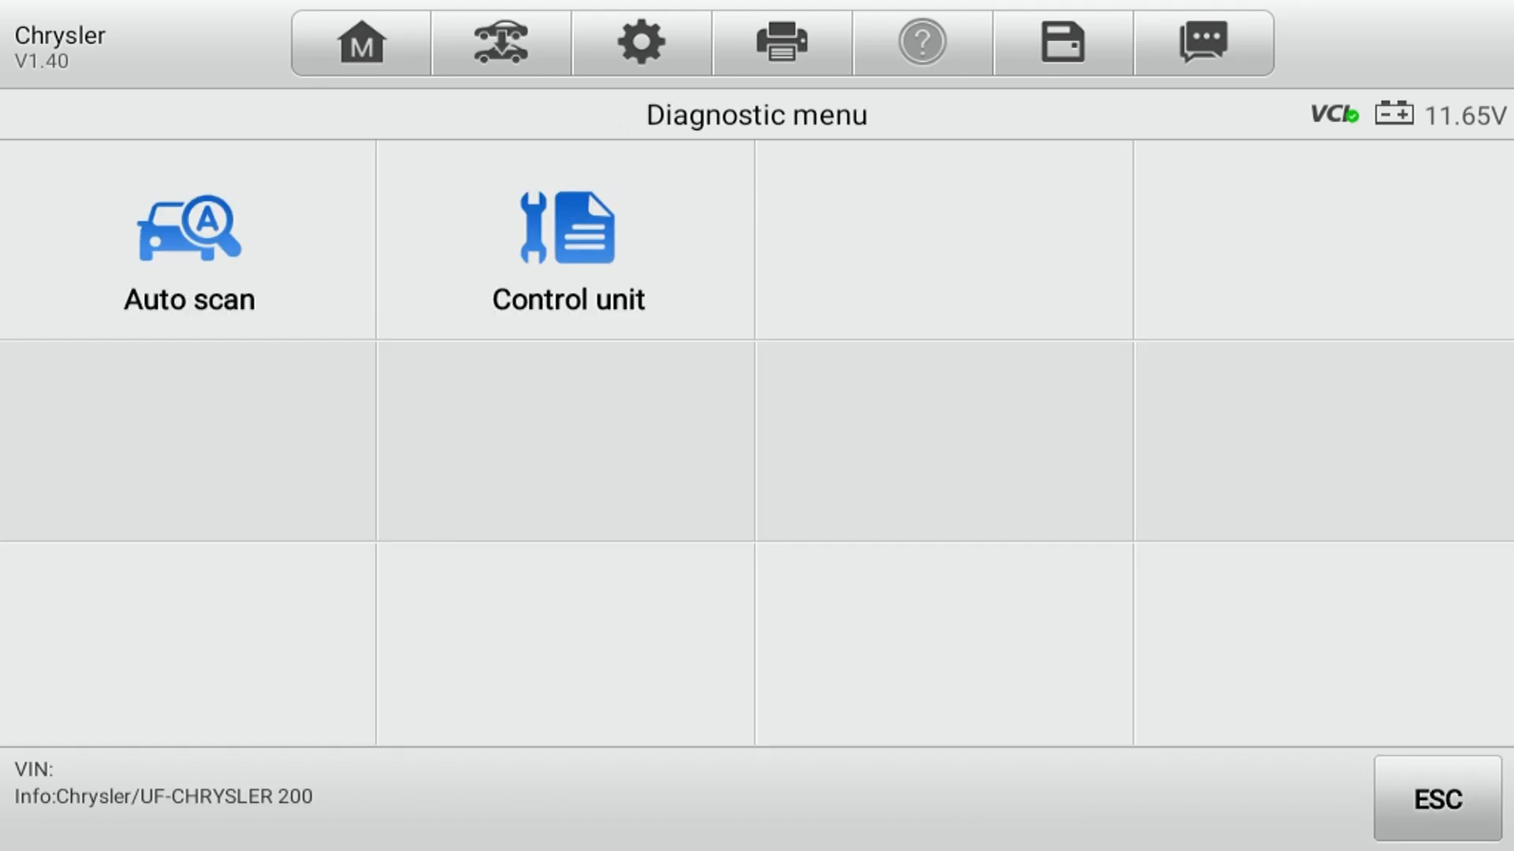
{"action": "left_click", "coordinate": [189, 240]}
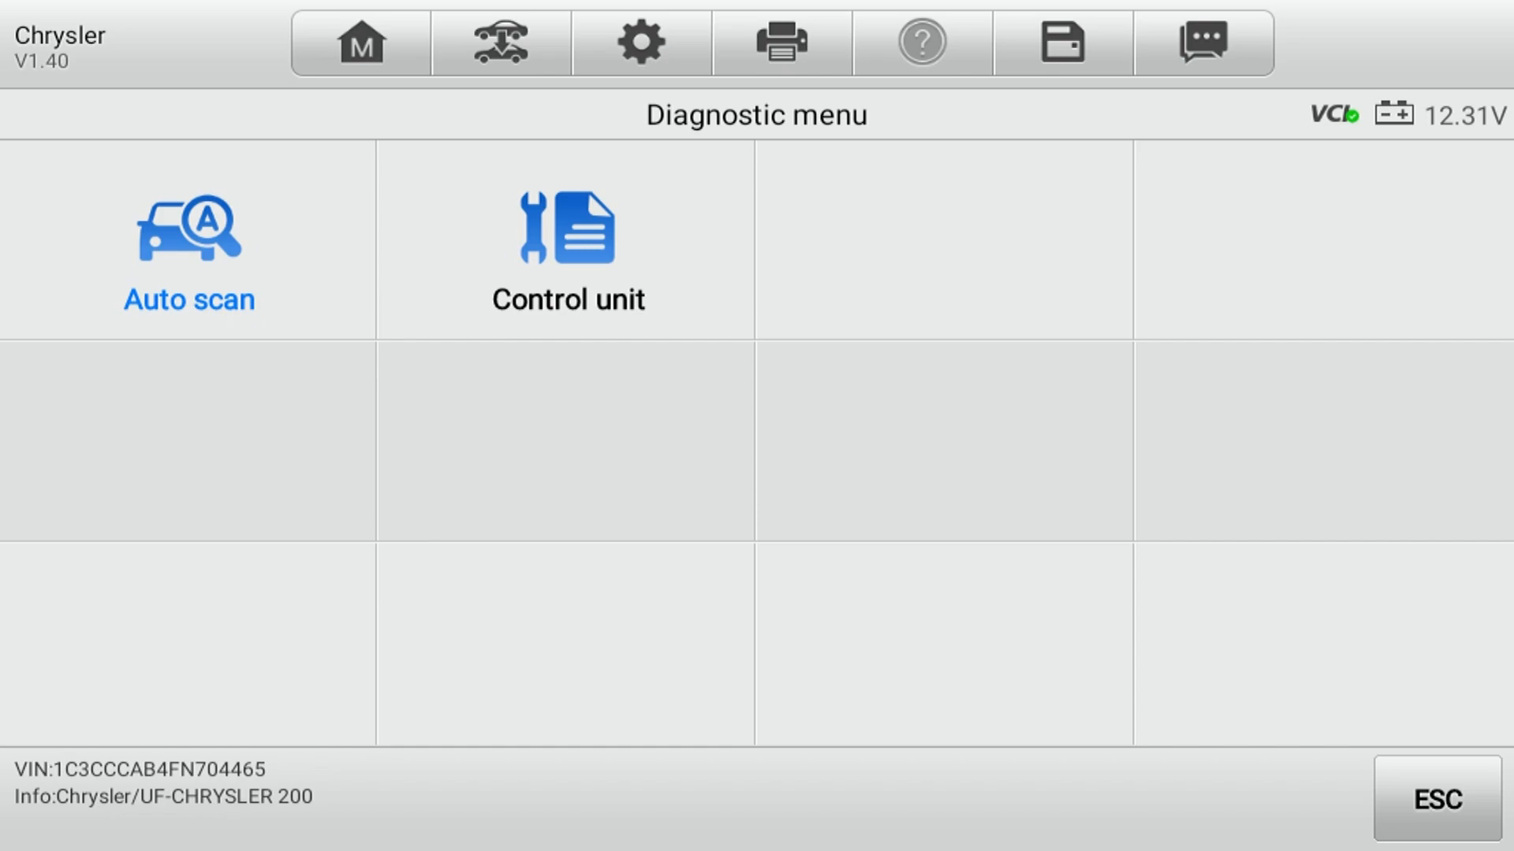
- Run the automatic scan until the system list reaches 100% with fault counts
{"action": "left_click", "coordinate": [189, 241]}
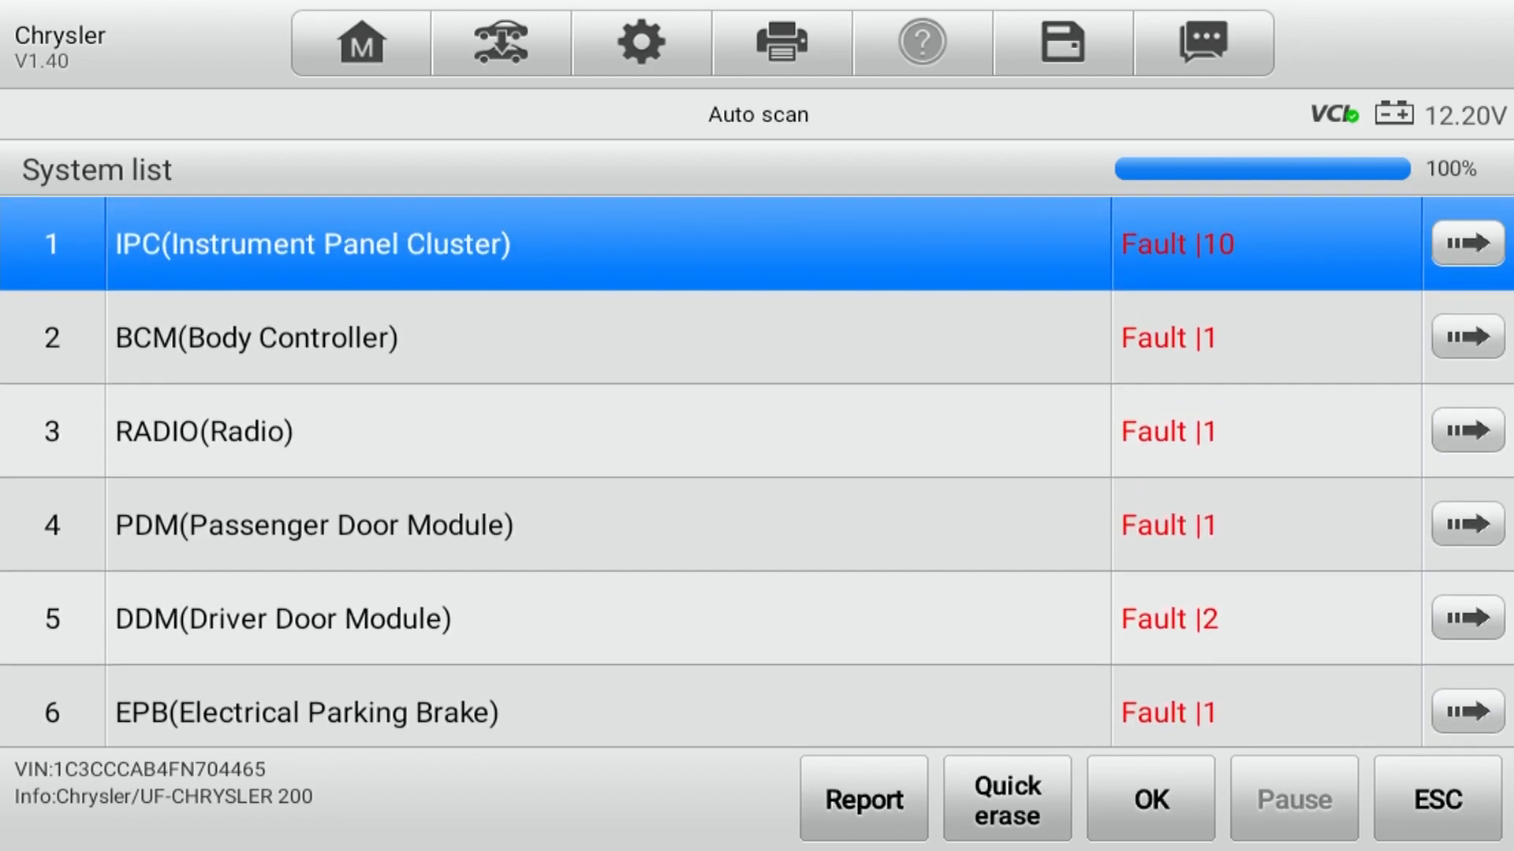
- Select the BCM (Body Controller) module from the system list and enter it
{"action": "key", "text": "Down"}
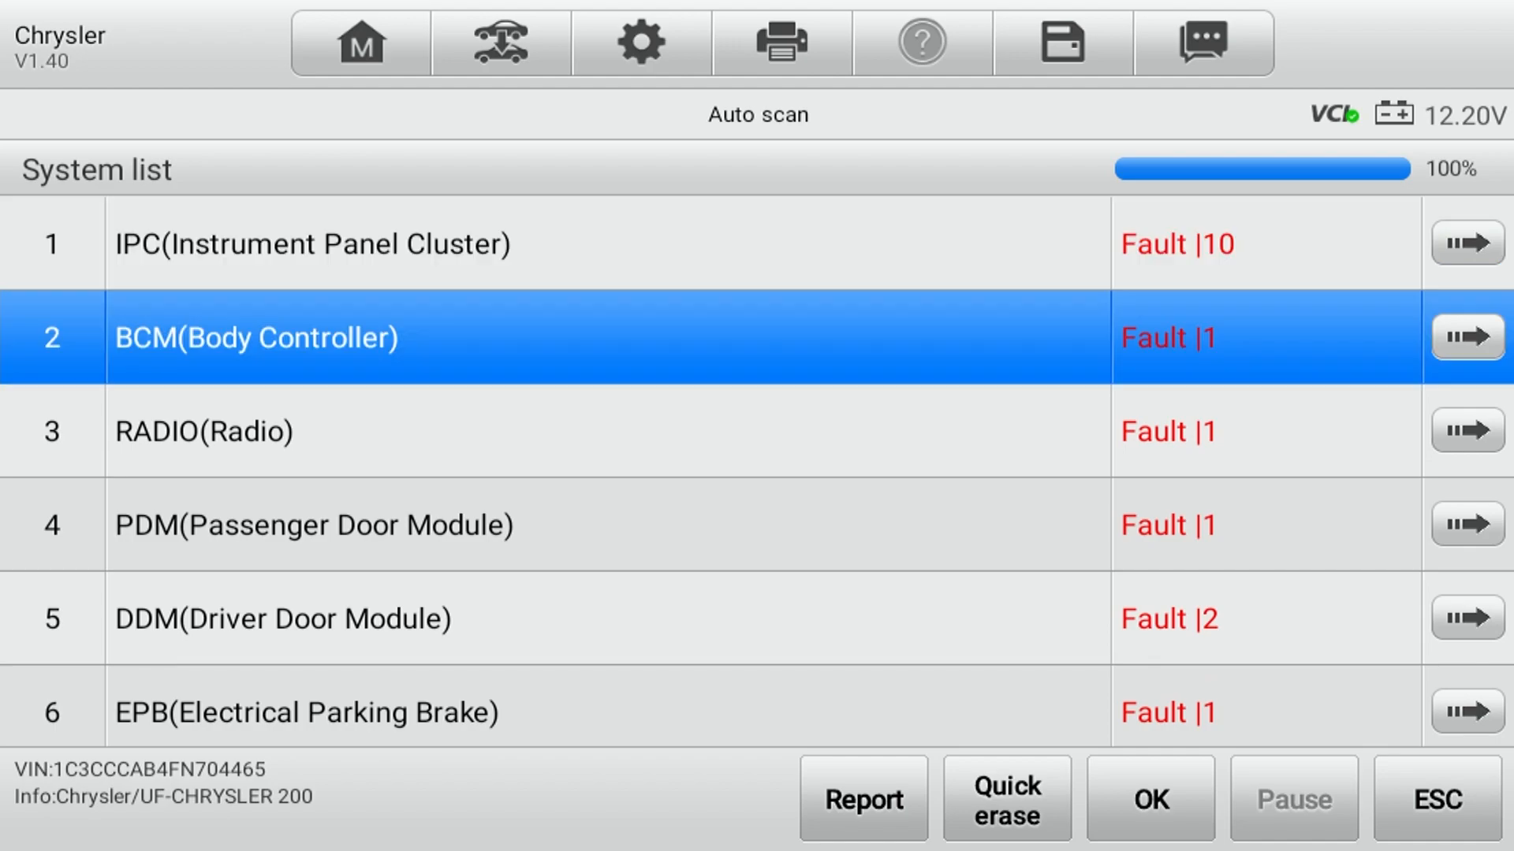
{"action": "key", "text": "Return"}
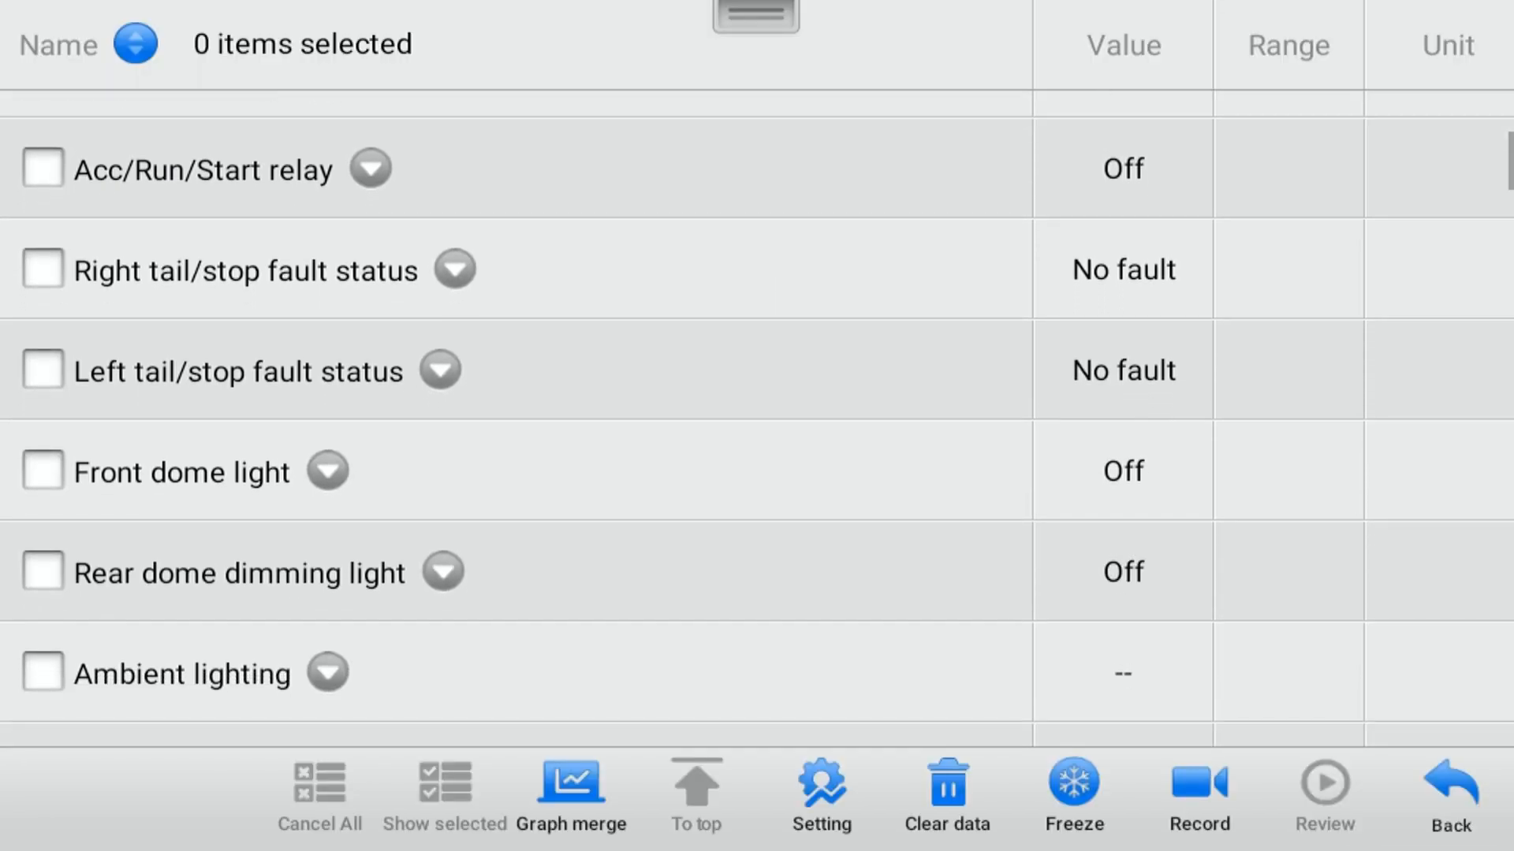
{"action": "scroll", "coordinate": [757, 426], "scroll_direction": "down", "scroll_amount": 5}
{"action": "scroll", "coordinate": [757, 426], "scroll_direction": "down", "scroll_amount": 5}
{"action": "scroll", "coordinate": [757, 427], "scroll_direction": "down", "scroll_amount": 3}
{"action": "scroll", "coordinate": [758, 426], "scroll_direction": "down", "scroll_amount": 3}
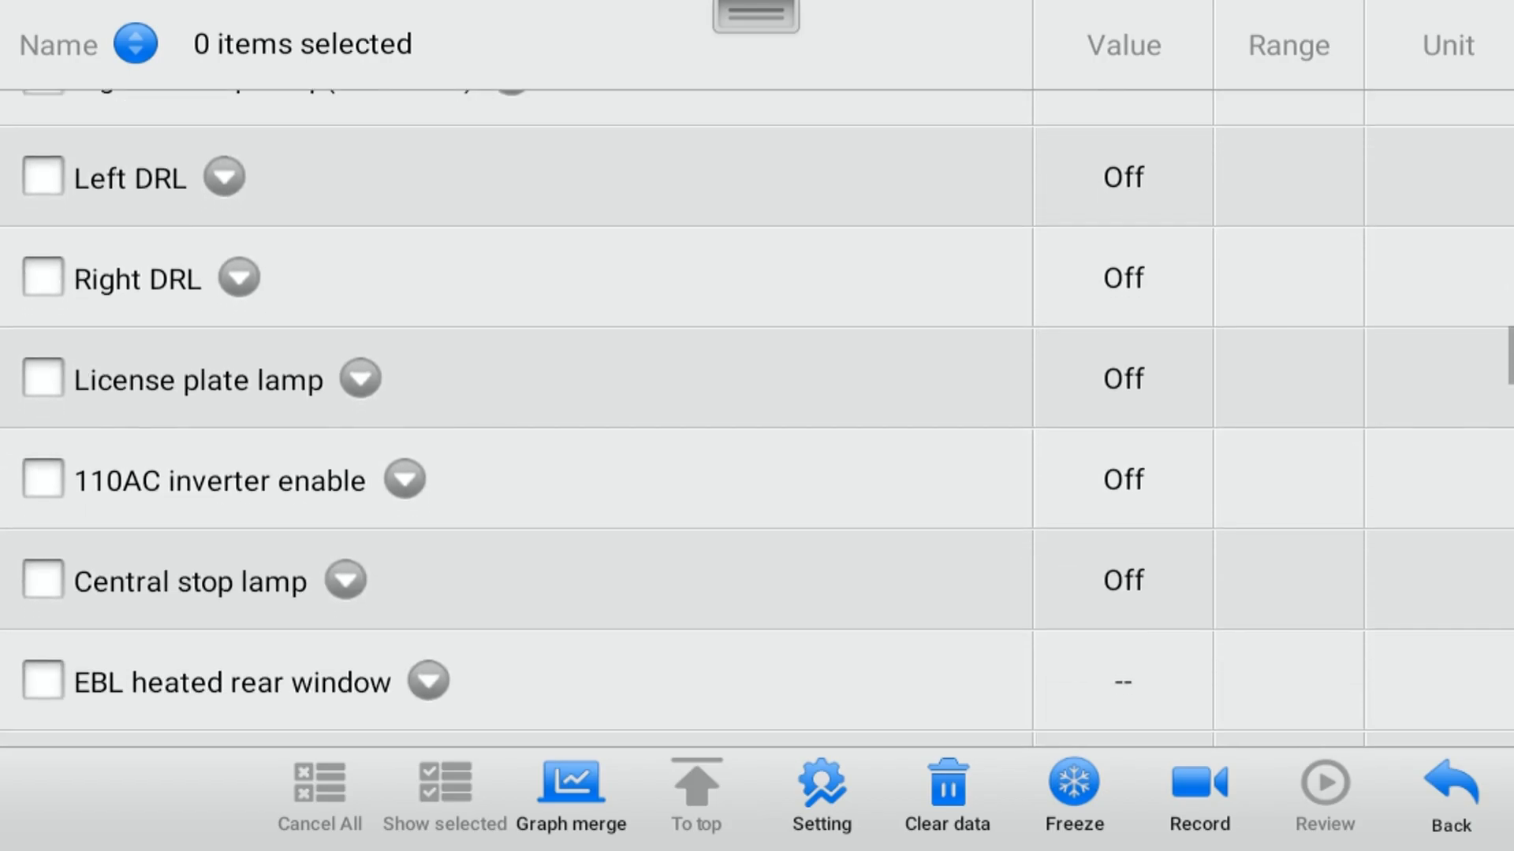
{"action": "scroll", "coordinate": [757, 425], "scroll_direction": "down", "scroll_amount": 2}
{"action": "scroll", "coordinate": [758, 425], "scroll_direction": "down", "scroll_amount": 4}
{"action": "scroll", "coordinate": [758, 426], "scroll_direction": "down", "scroll_amount": 2}
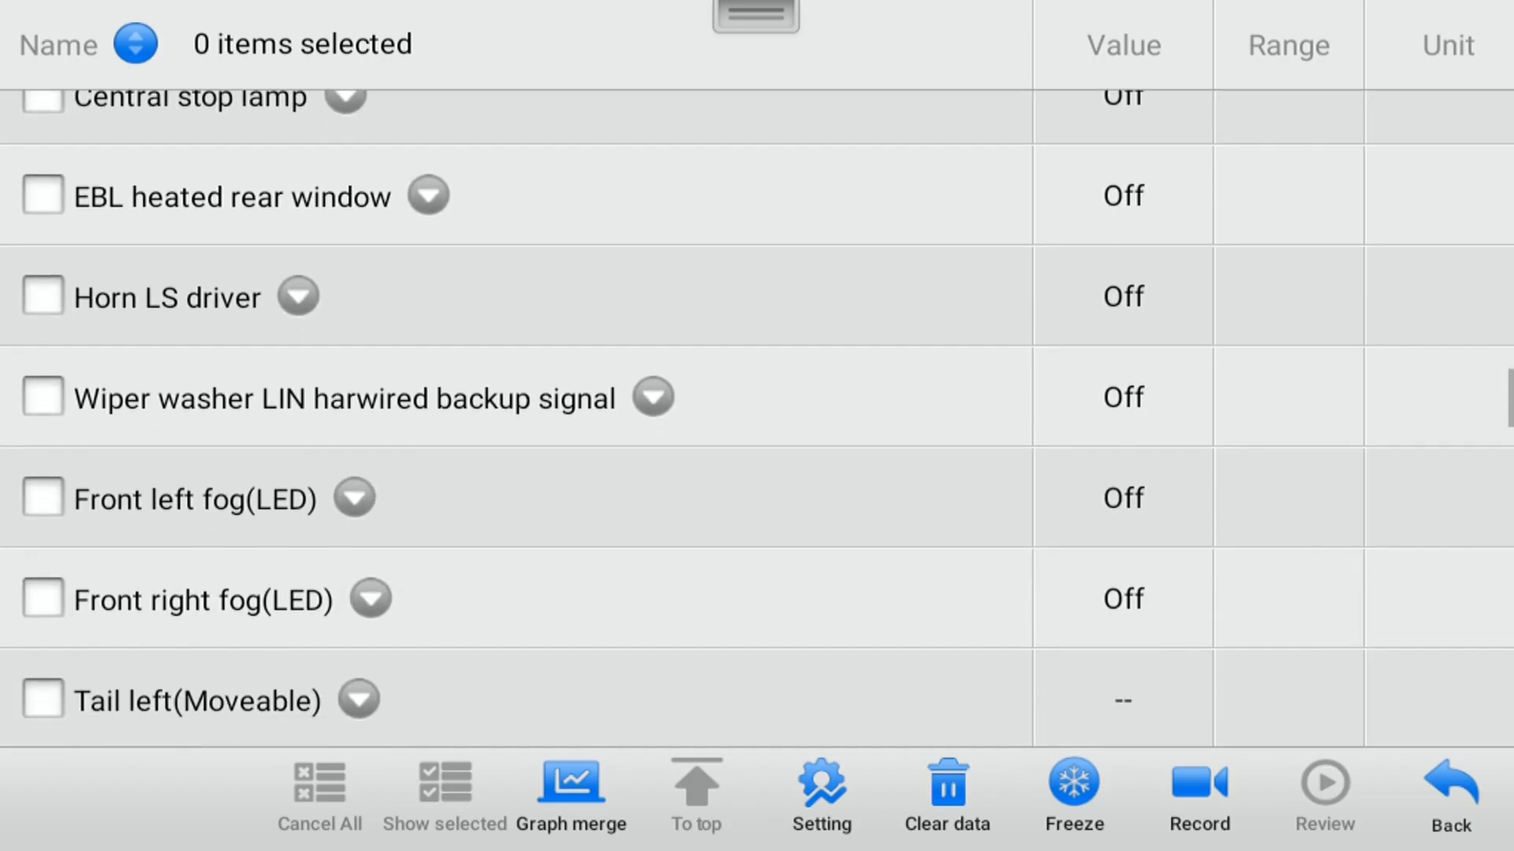
{"action": "scroll", "coordinate": [757, 426], "scroll_direction": "down", "scroll_amount": 3}
{"action": "scroll", "coordinate": [757, 426], "scroll_direction": "down", "scroll_amount": 1}
{"action": "scroll", "coordinate": [757, 426], "scroll_direction": "down", "scroll_amount": 3}
{"action": "scroll", "coordinate": [757, 426], "scroll_direction": "down", "scroll_amount": 2}
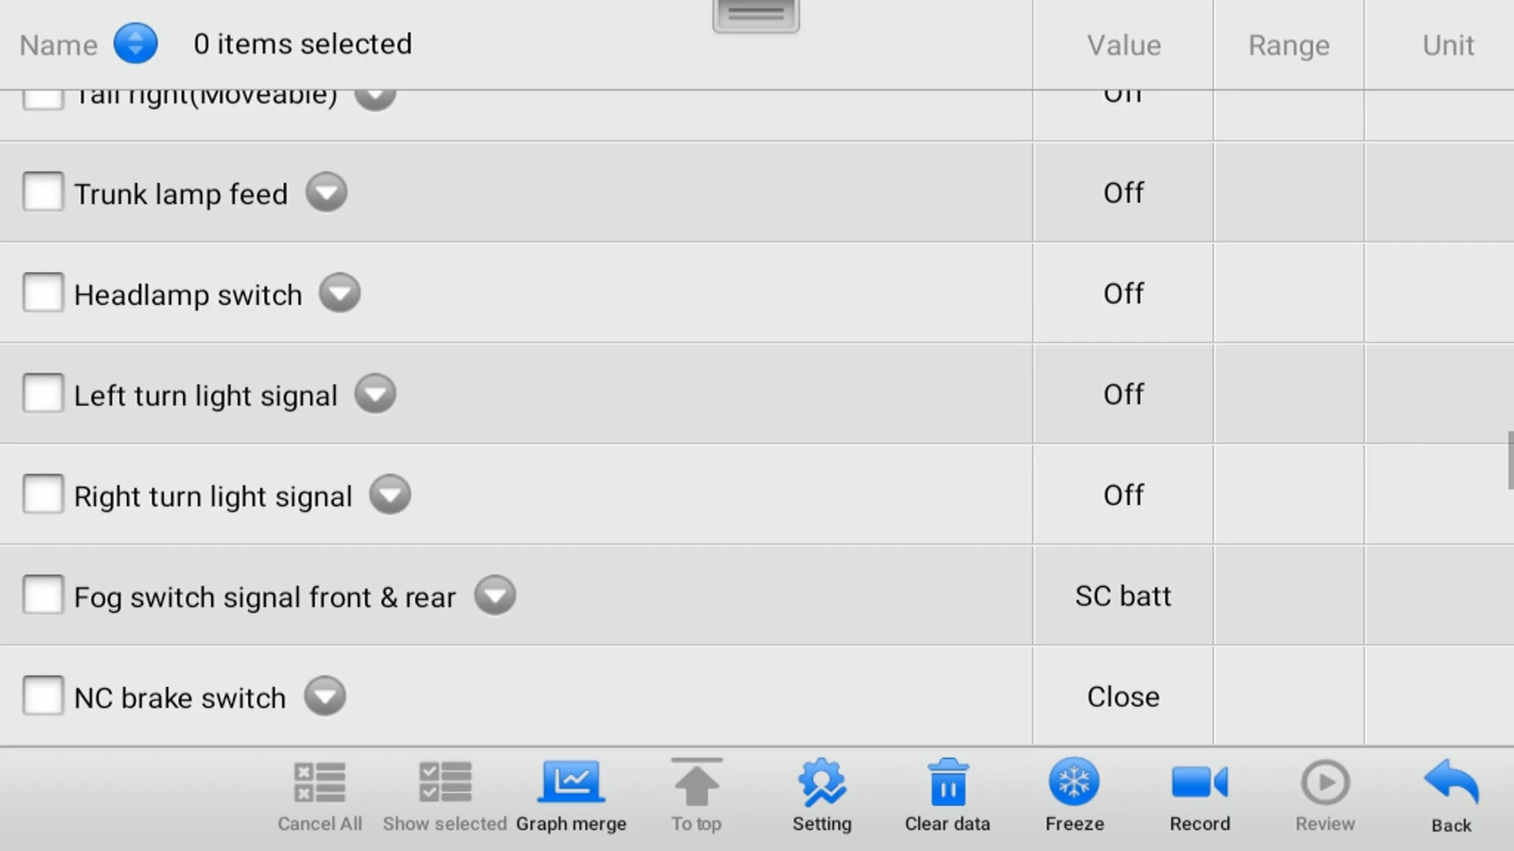
{"action": "scroll", "coordinate": [758, 426], "scroll_direction": "down", "scroll_amount": 3}
{"action": "scroll", "coordinate": [757, 427], "scroll_direction": "down", "scroll_amount": 1}
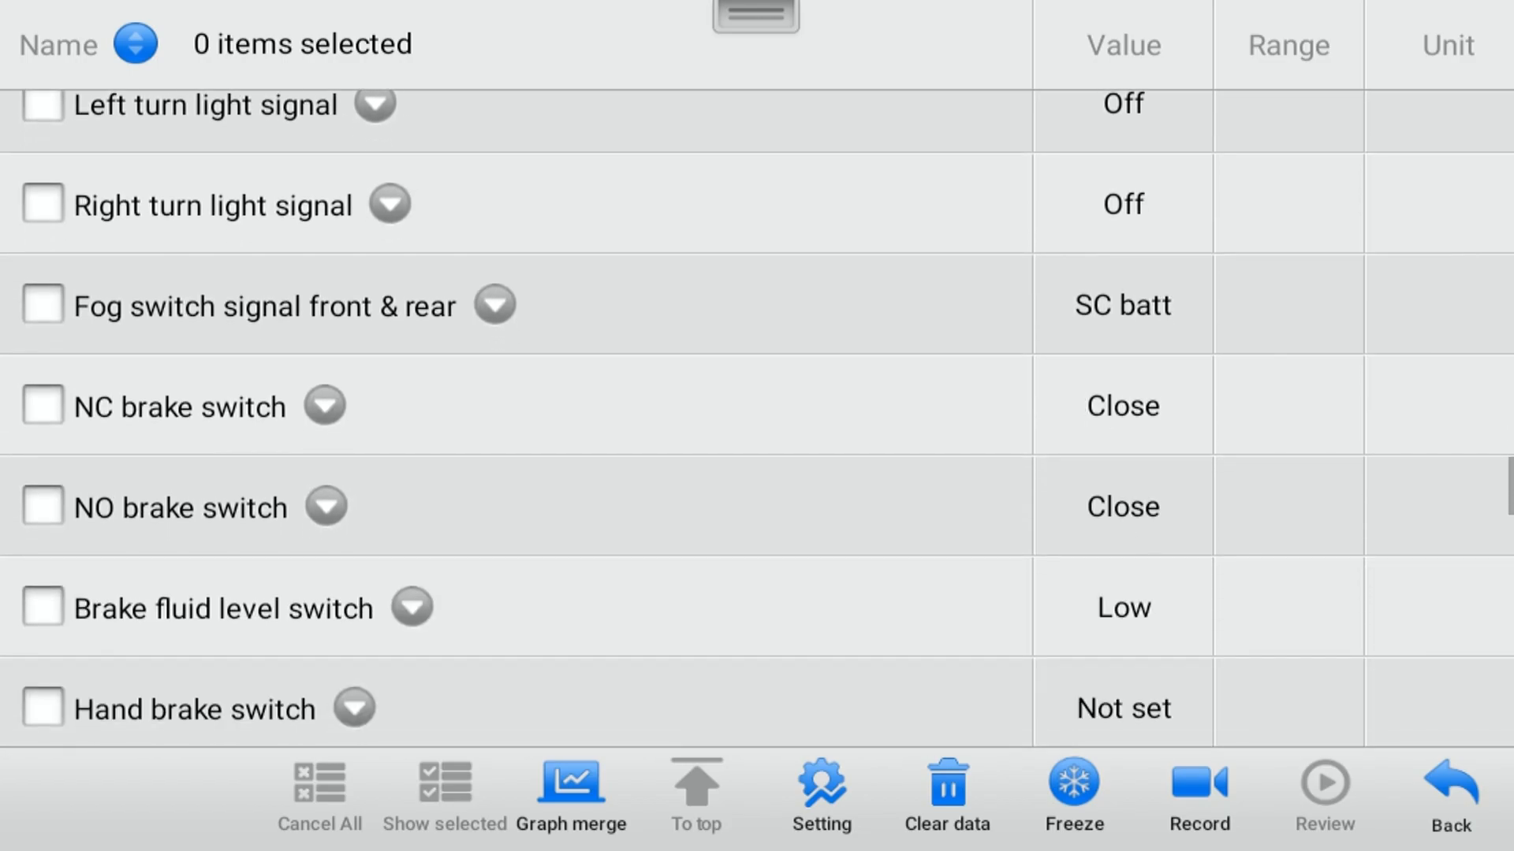
- Tick the NO brake switch reading in the BCM live data list
{"action": "left_click", "coordinate": [43, 507]}
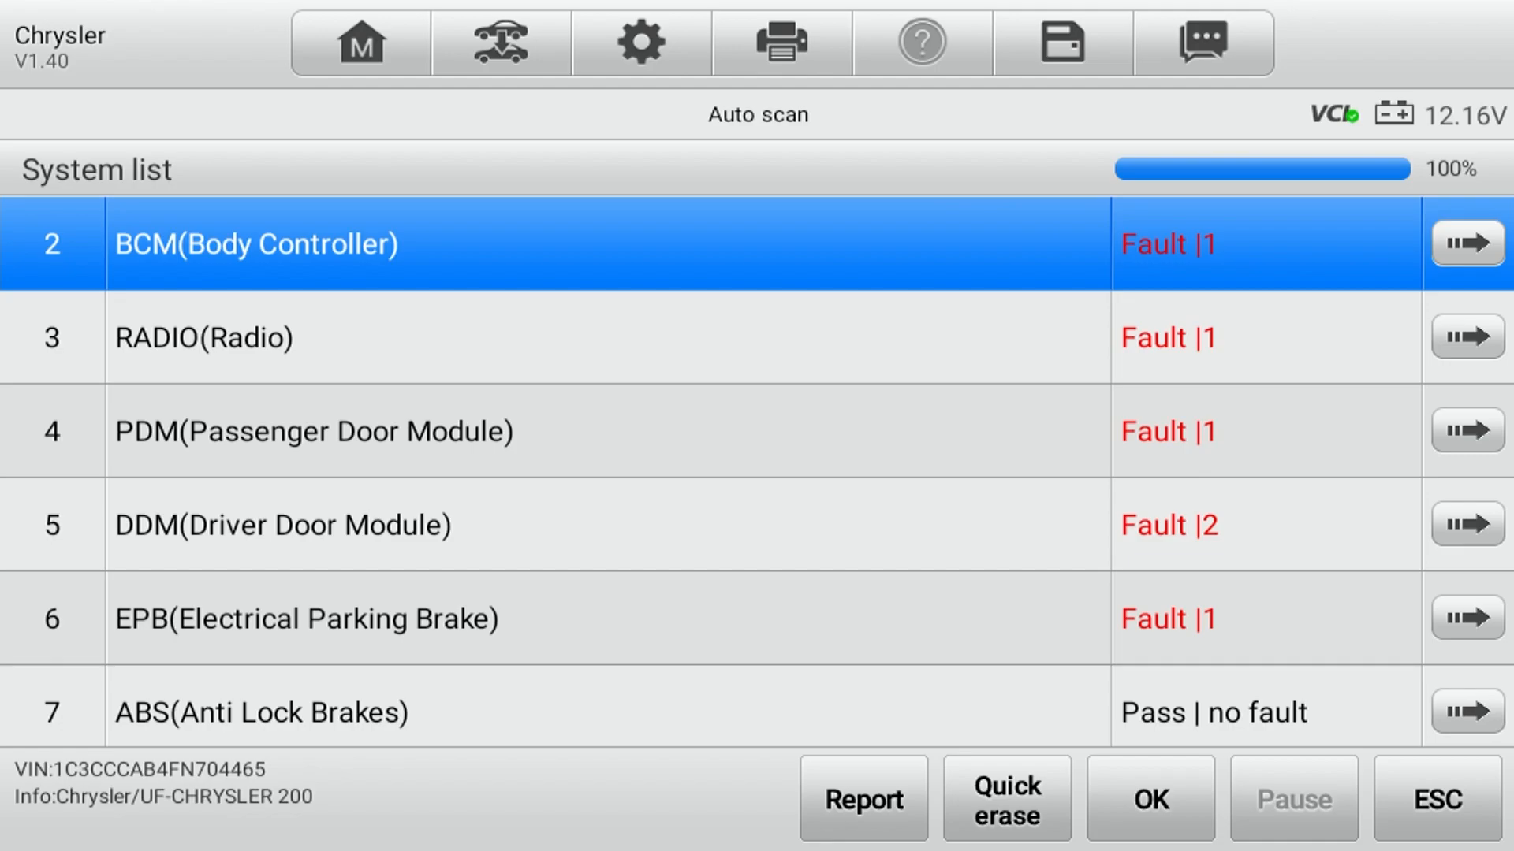
{"action": "scroll", "coordinate": [756, 473], "scroll_direction": "down", "scroll_amount": 1}
{"action": "scroll", "coordinate": [758, 474], "scroll_direction": "up", "scroll_amount": 2}
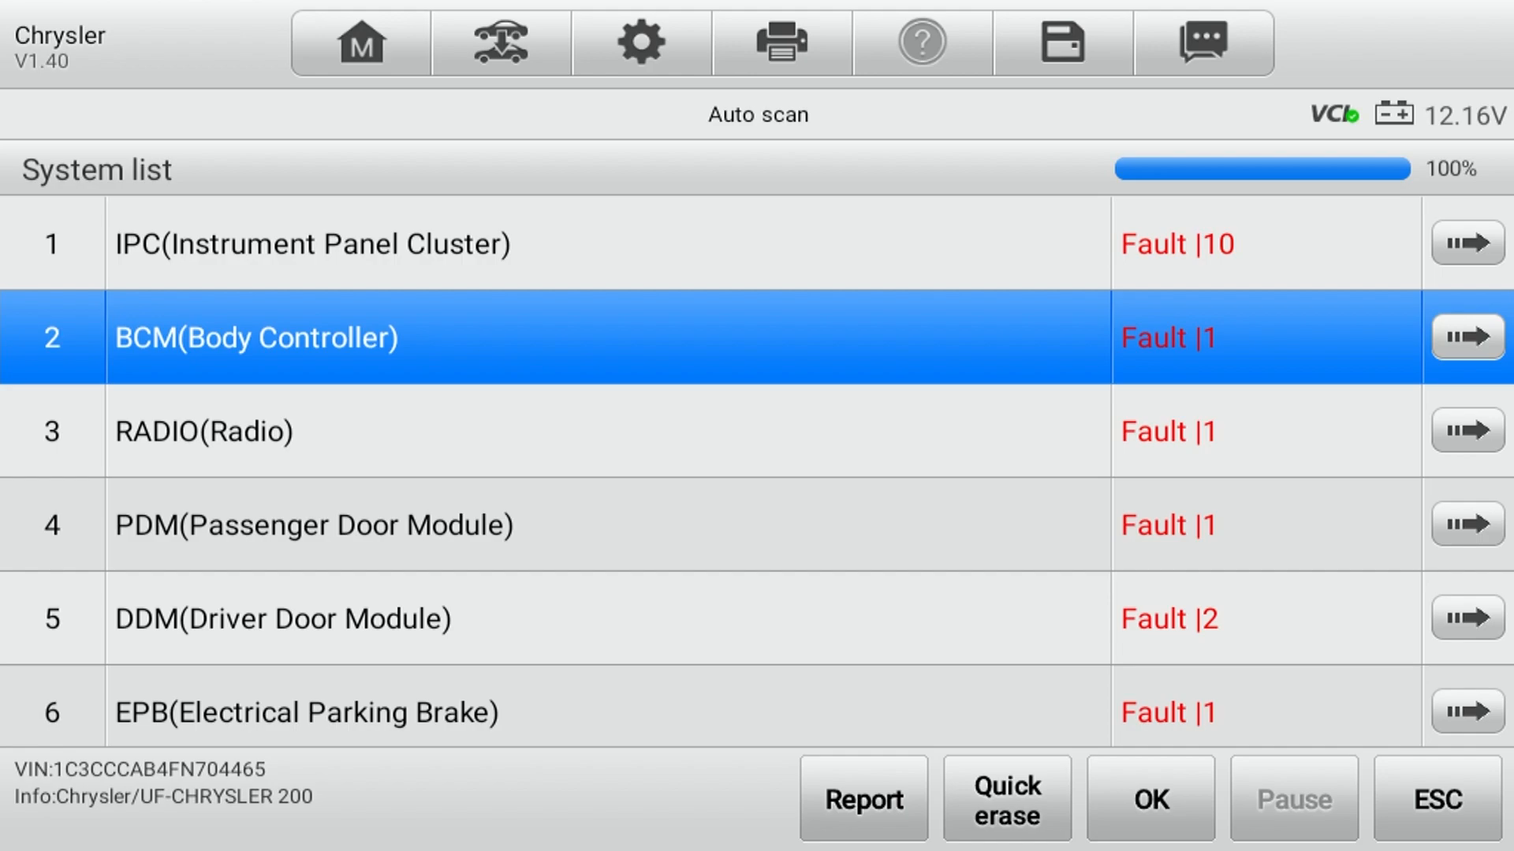
{"action": "scroll", "coordinate": [757, 474], "scroll_direction": "down", "scroll_amount": 3}
{"action": "scroll", "coordinate": [757, 472], "scroll_direction": "down", "scroll_amount": 3}
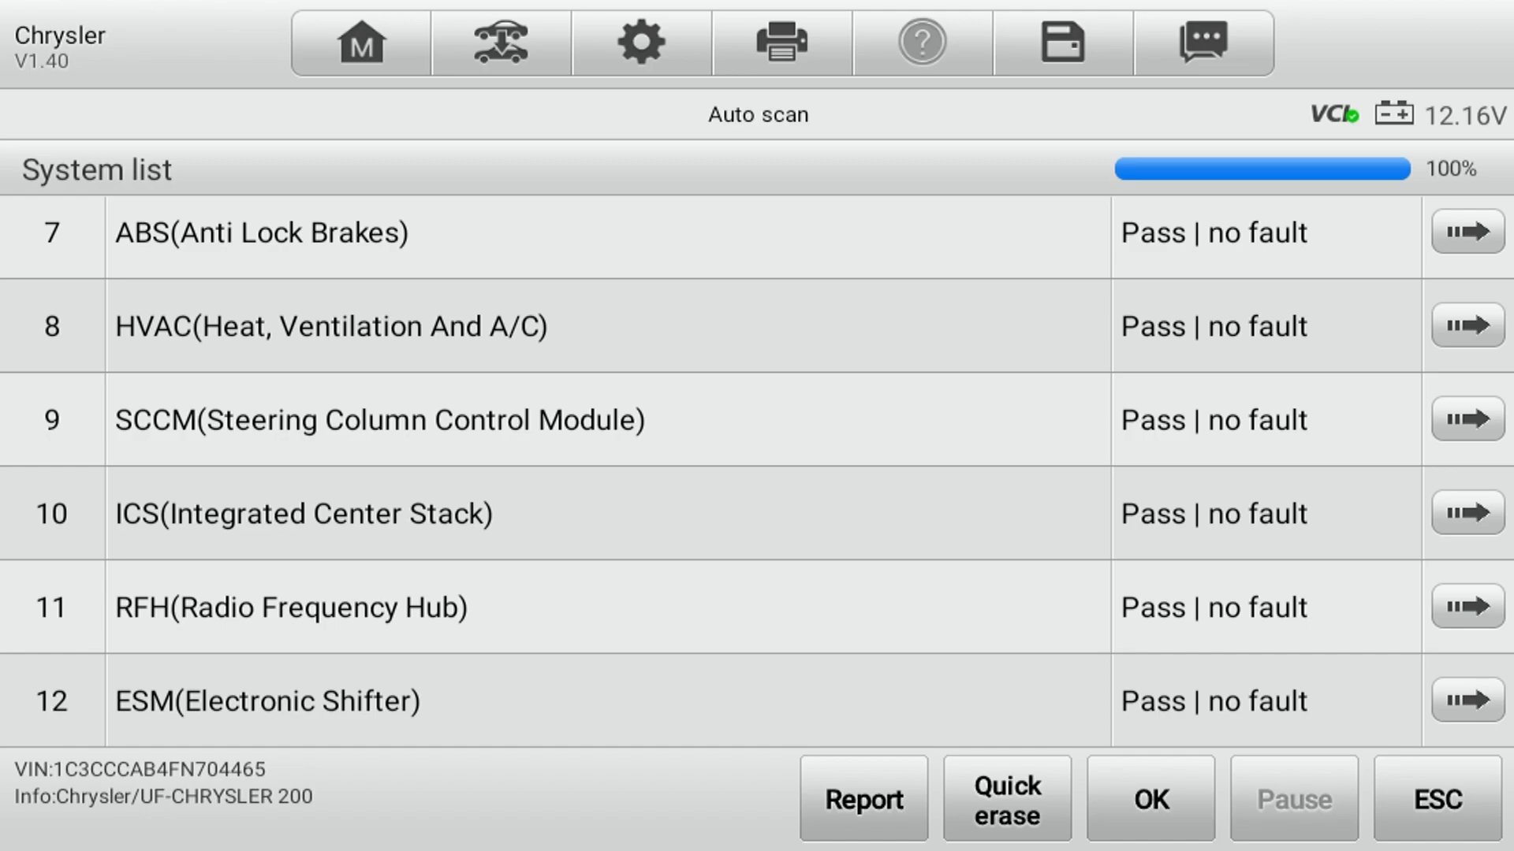
{"action": "left_click", "coordinate": [591, 700]}
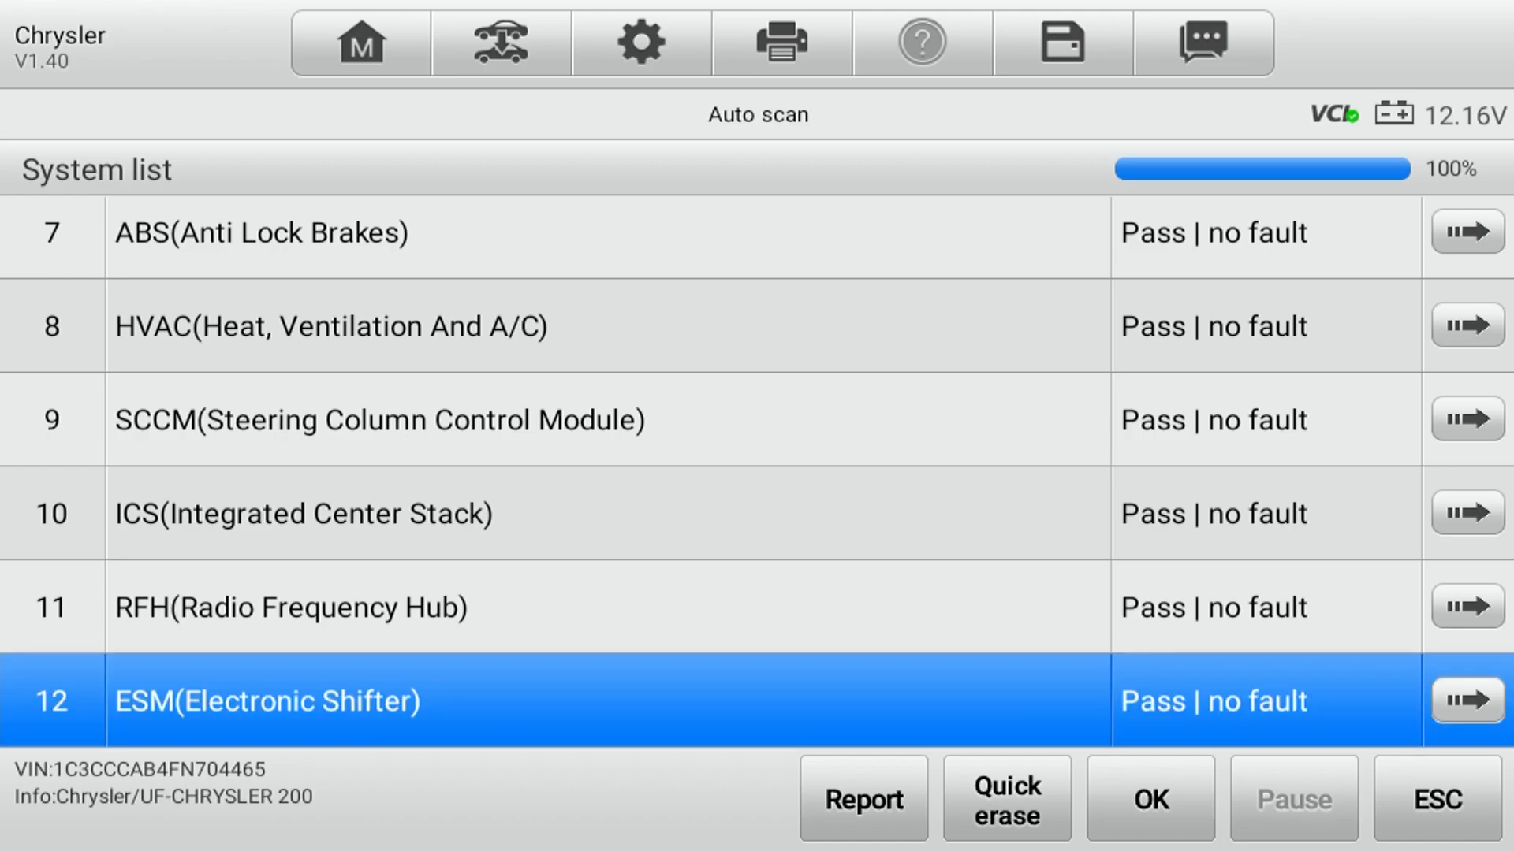
{"action": "left_click", "coordinate": [1151, 800]}
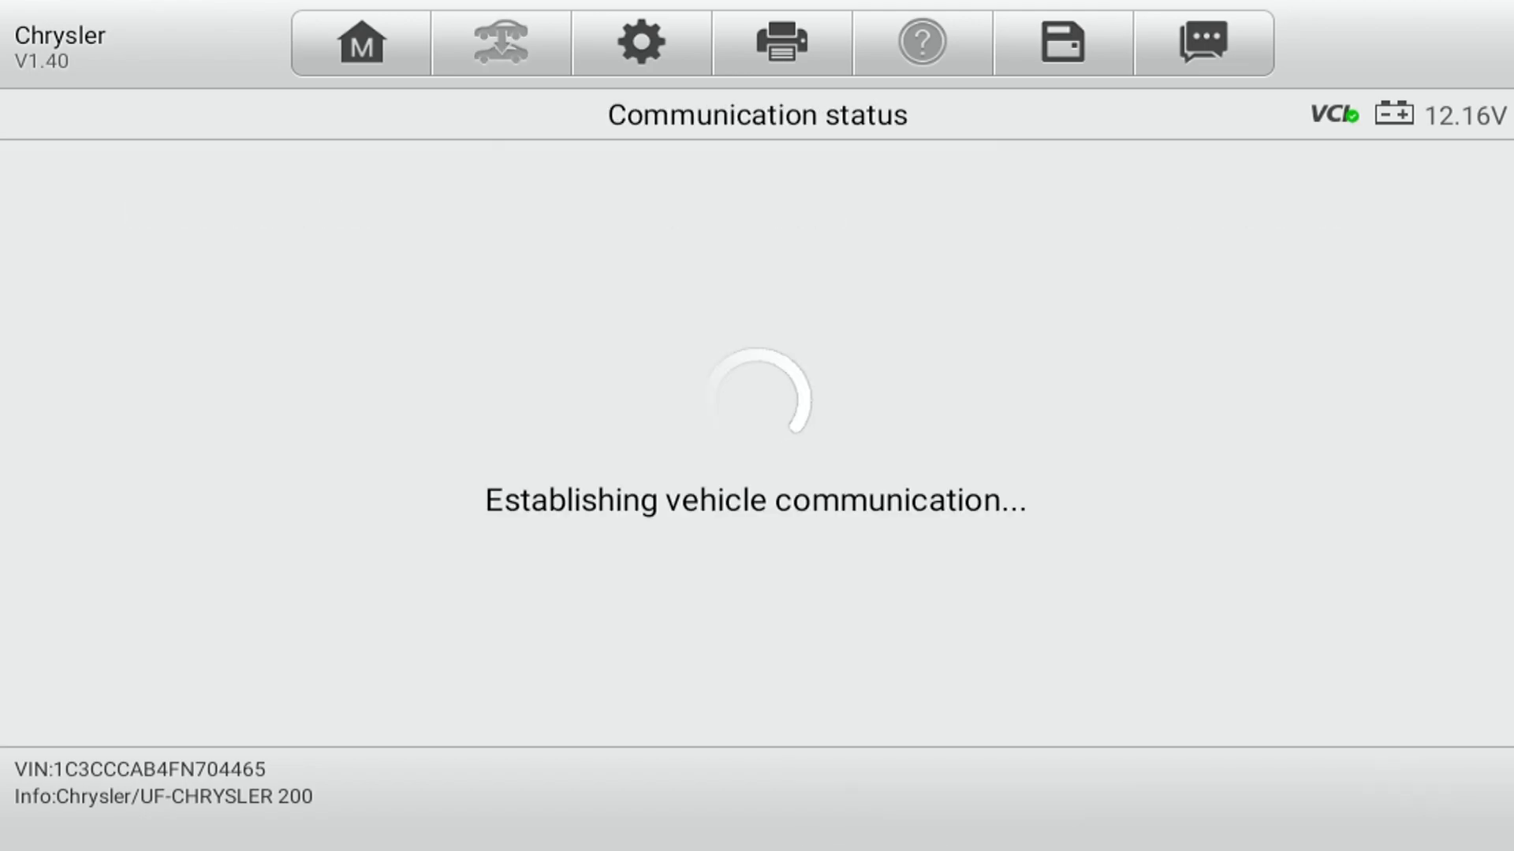